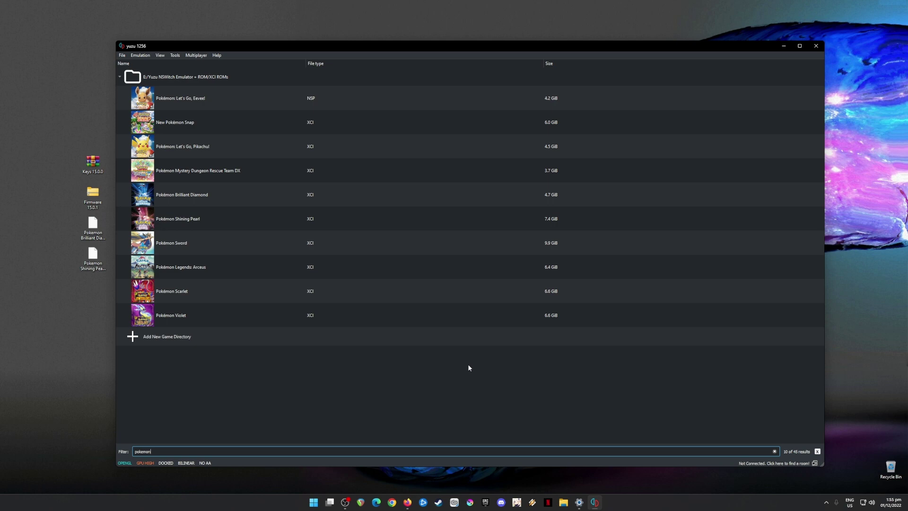
Highlight the four desktop files: keys, firmware and the Pokémon game files
left_click_drag(45, 146, 107, 323)
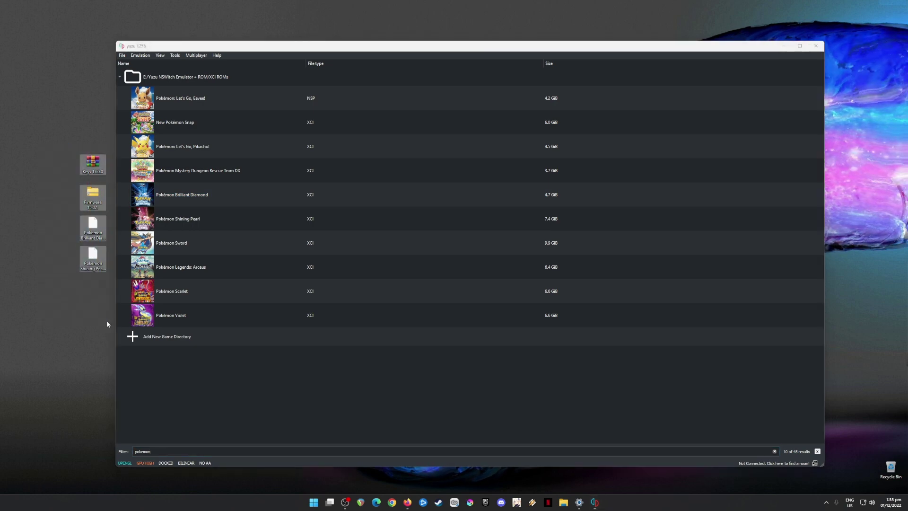
left_click(199, 49)
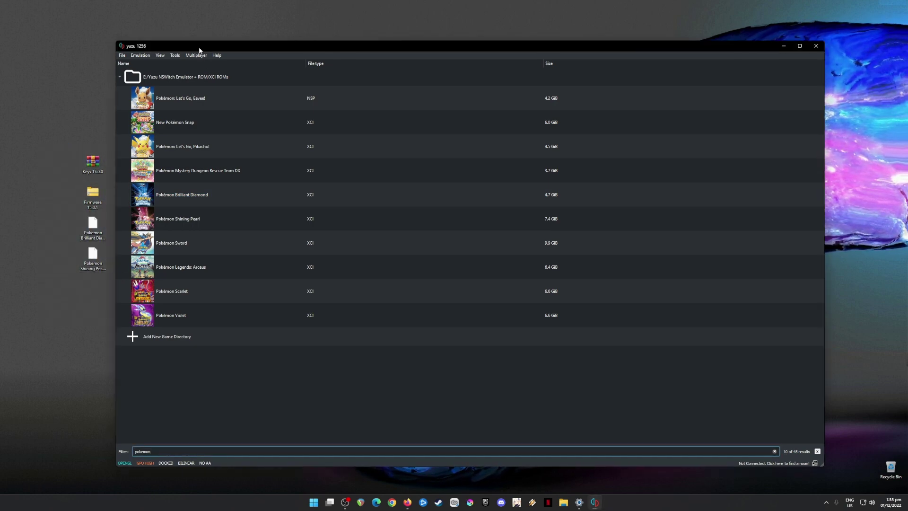
left_click_drag(41, 142, 107, 314)
left_click(221, 50)
Point out Pokémon Scarlet, Brilliant Diamond and Shining Pearl in the game list, then minimize yuzu
left_click(338, 301)
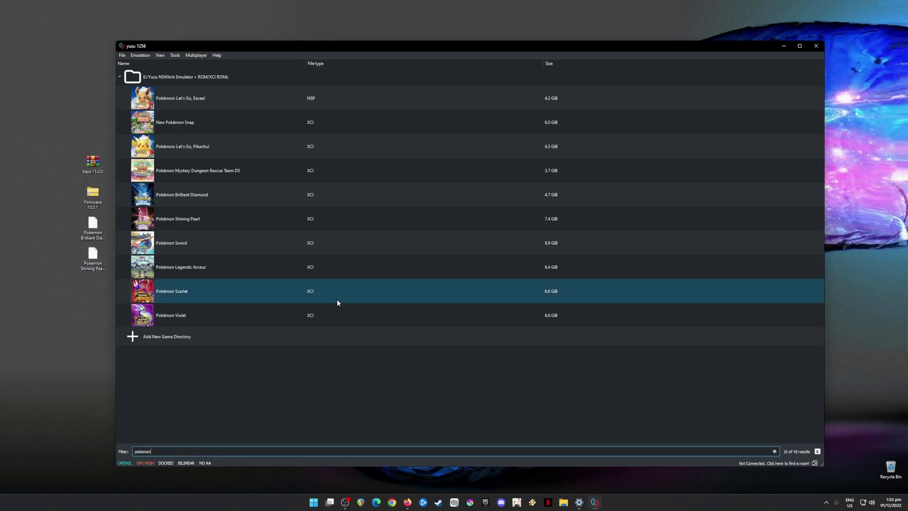
left_click_drag(338, 303, 222, 198)
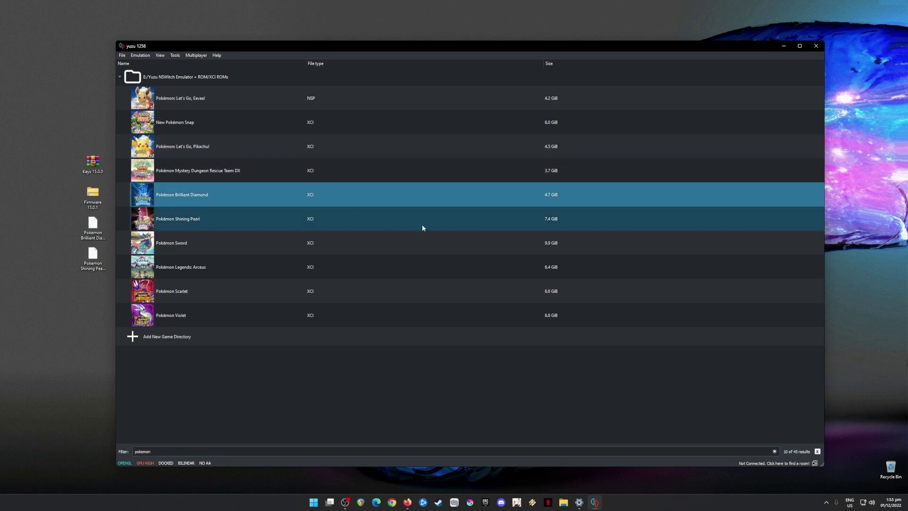
left_click(291, 219)
left_click(401, 202)
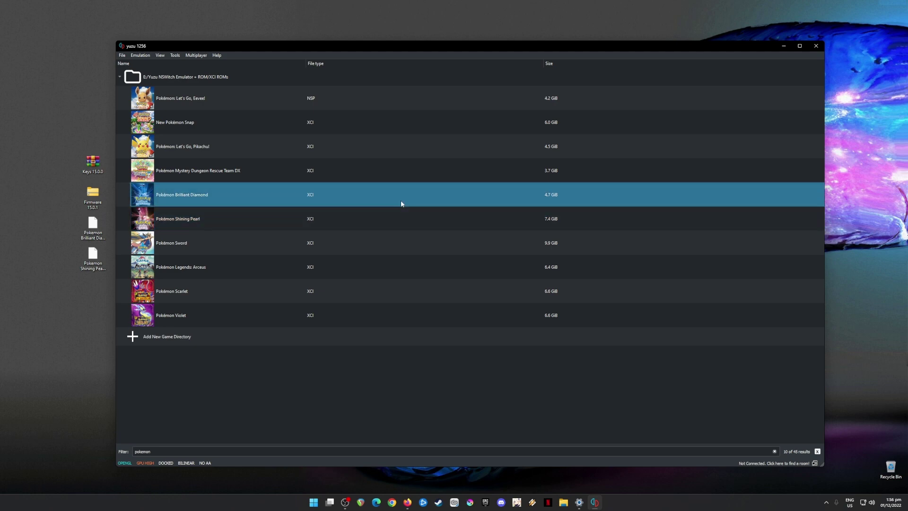
left_click(784, 46)
Search Google in Firefox for 'yuzu emulator'
left_click(407, 503)
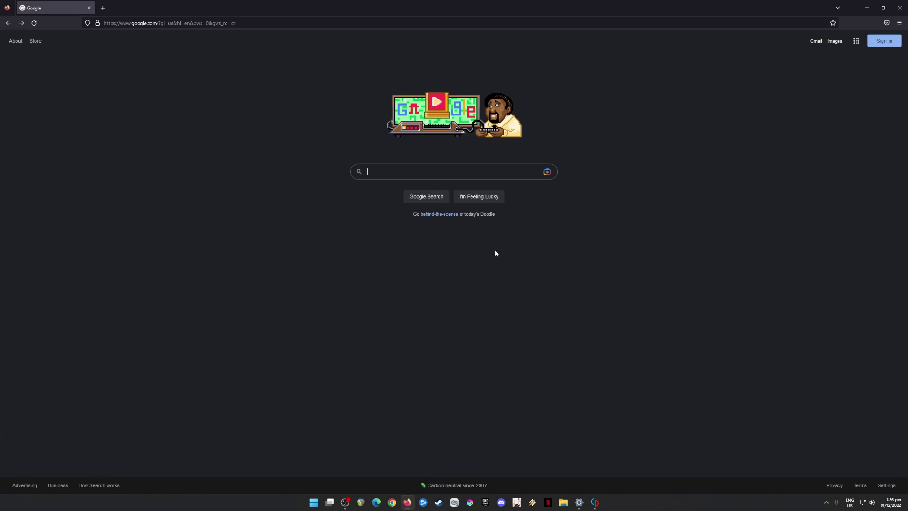
type("y")
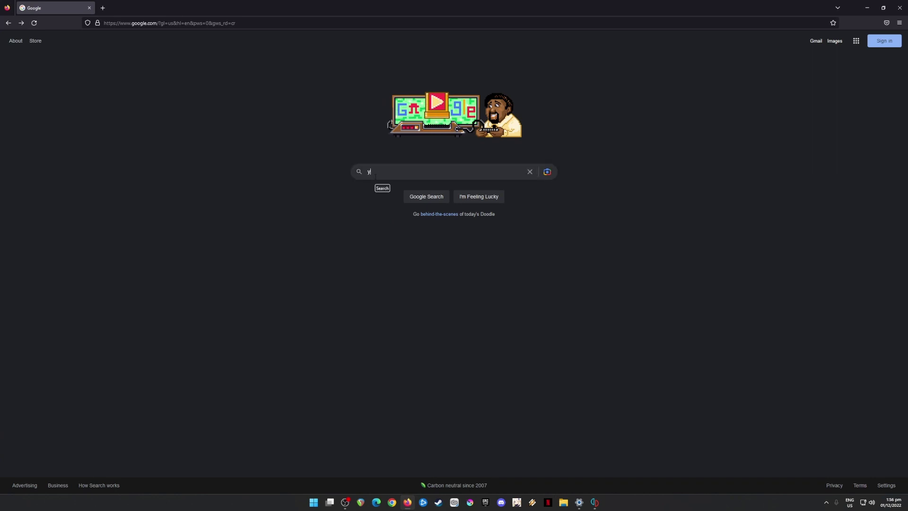
type("uzu emulator")
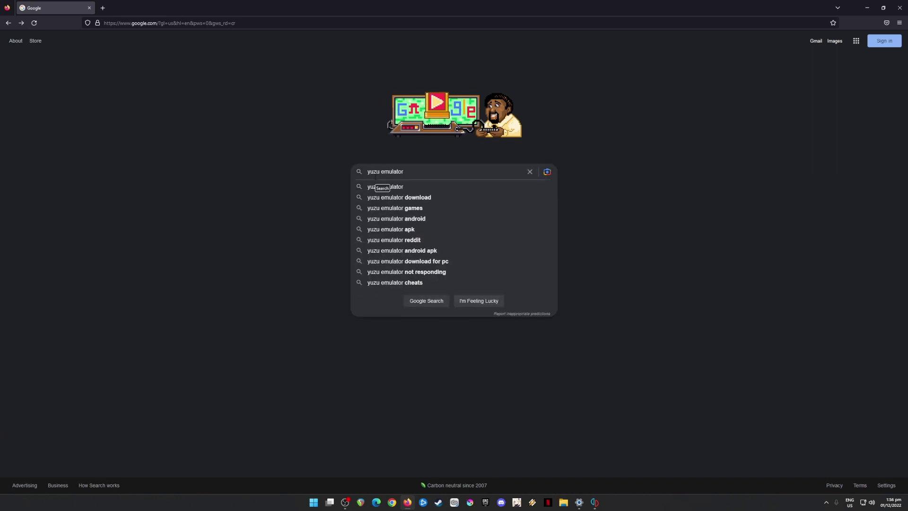
key("Return")
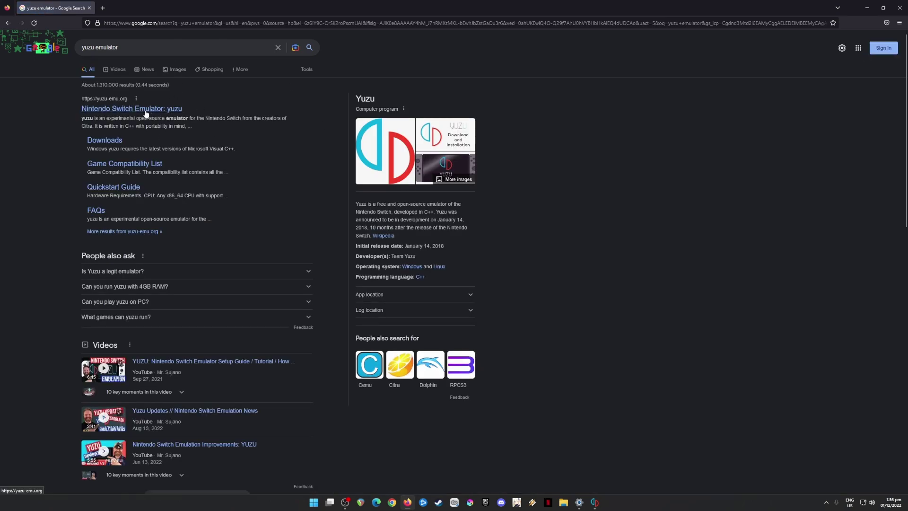
Open yuzu-emu.org's Download page, reveal the Manual Download builds list, and minimize Firefox
left_click(169, 113)
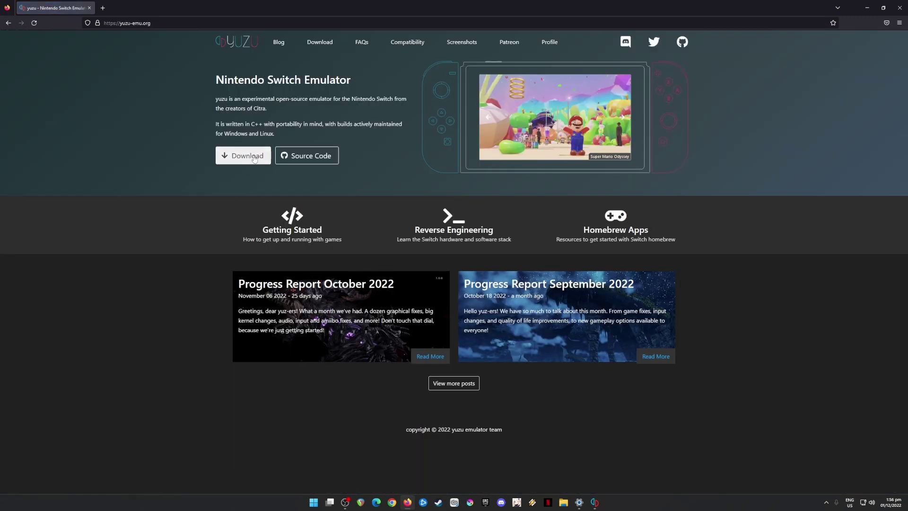
left_click(242, 158)
scroll(425, 324, "down", 2)
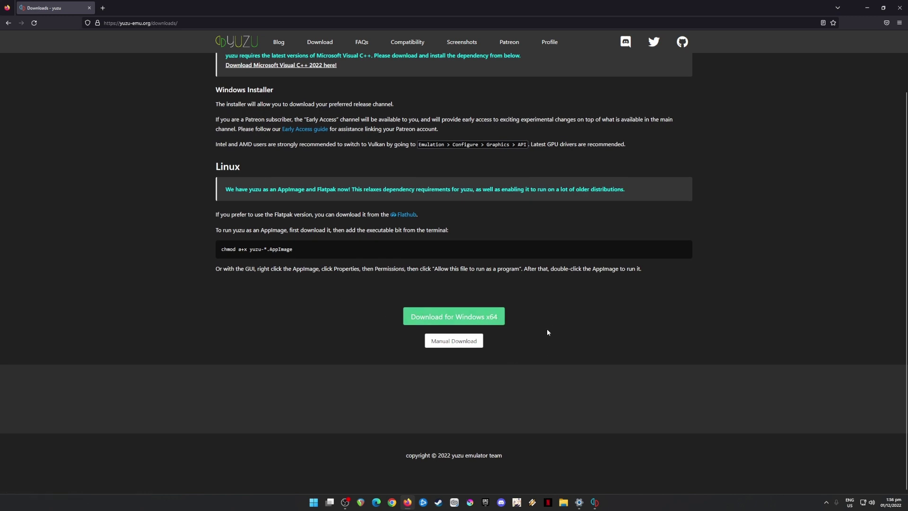
left_click(452, 341)
scroll(497, 340, "down", 2)
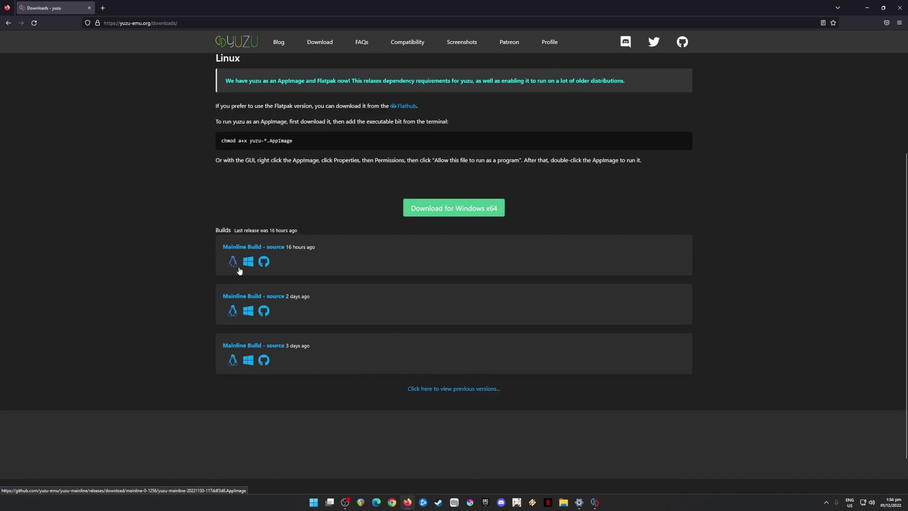
scroll(528, 308, "up", 2)
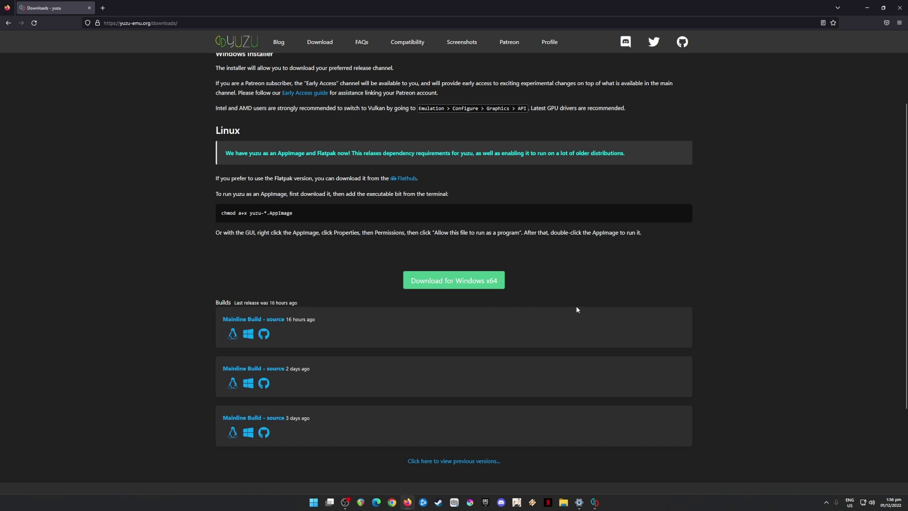
left_click(867, 8)
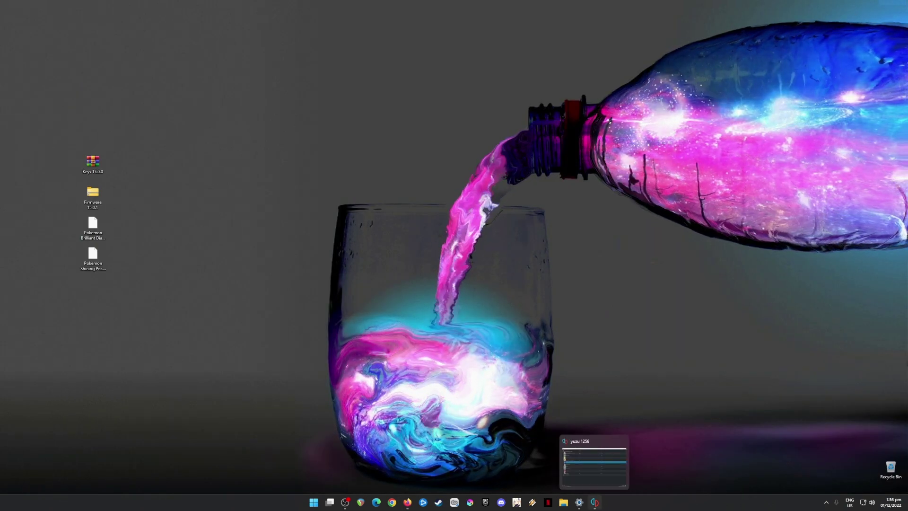
Restore the yuzu window from the taskbar
left_click(594, 502)
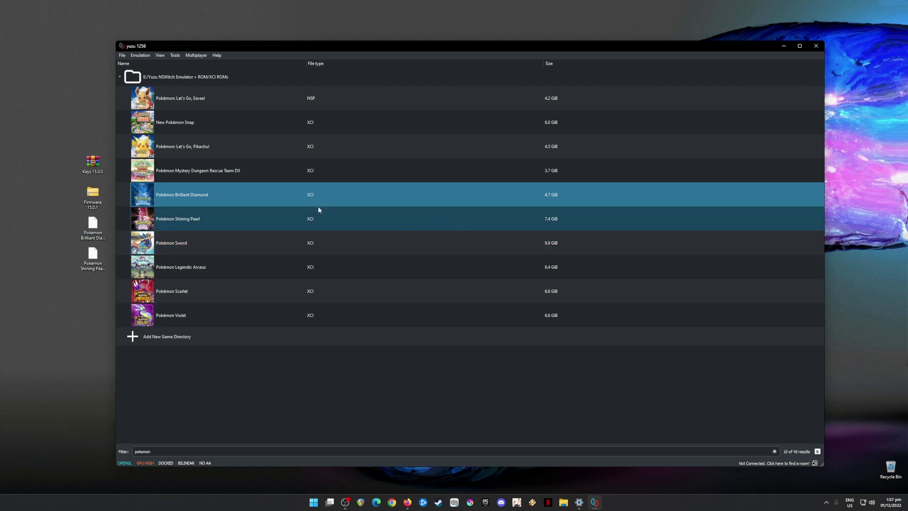
left_click_drag(52, 137, 113, 306)
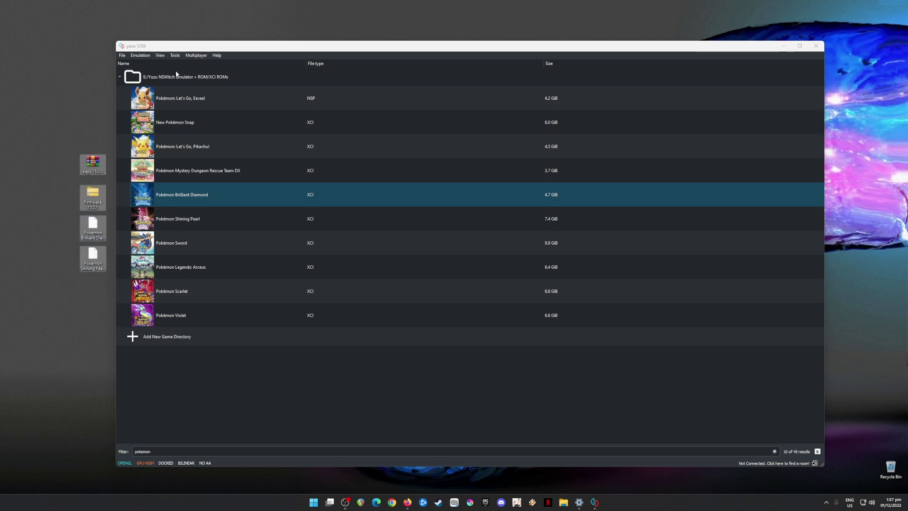
left_click_drag(43, 124, 108, 297)
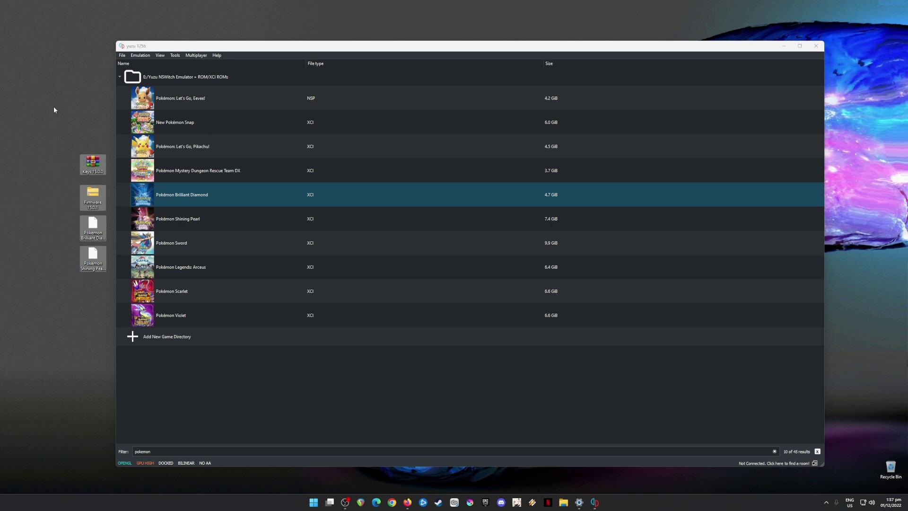
left_click_drag(58, 155, 104, 298)
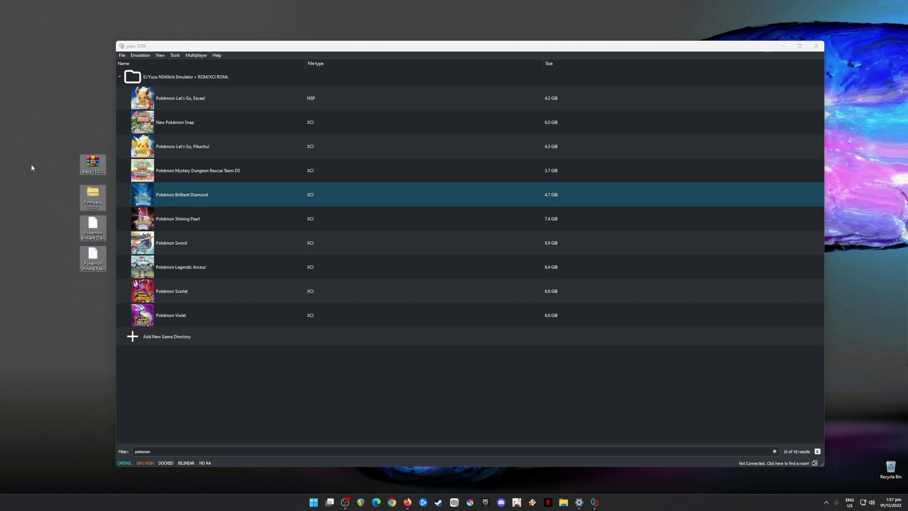
left_click(97, 169)
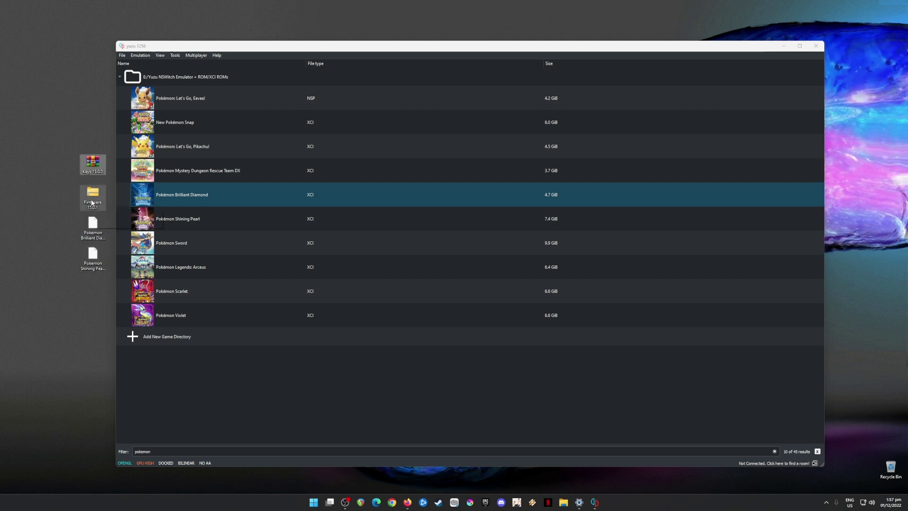
left_click(96, 209)
left_click_drag(41, 127, 101, 205)
left_click_drag(35, 128, 106, 208)
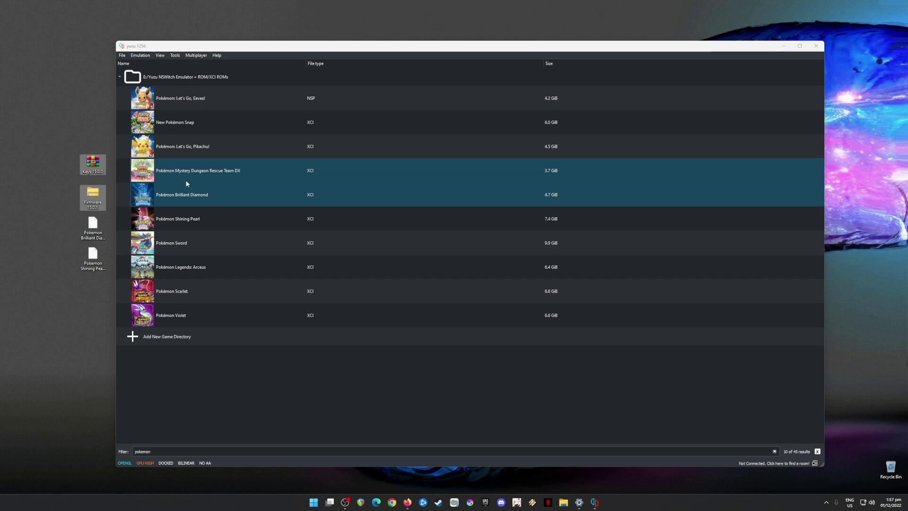
left_click_drag(52, 227, 108, 297)
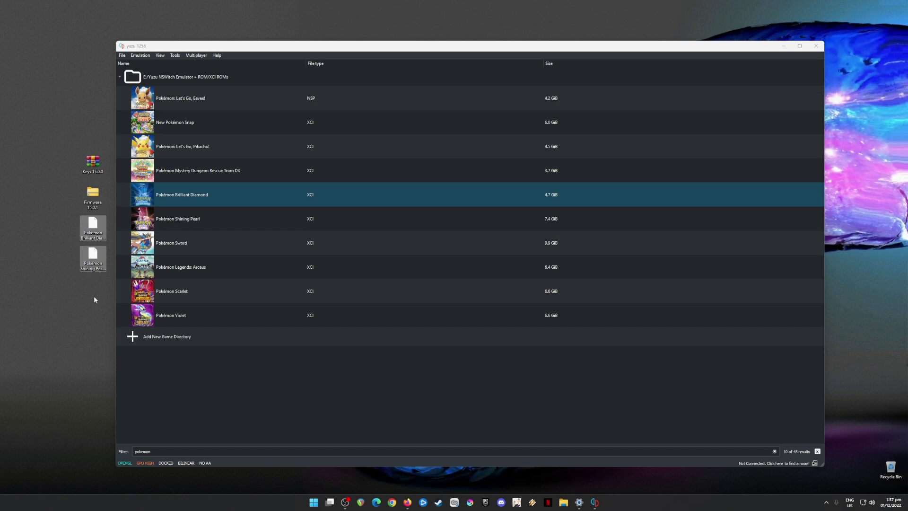
left_click(87, 309)
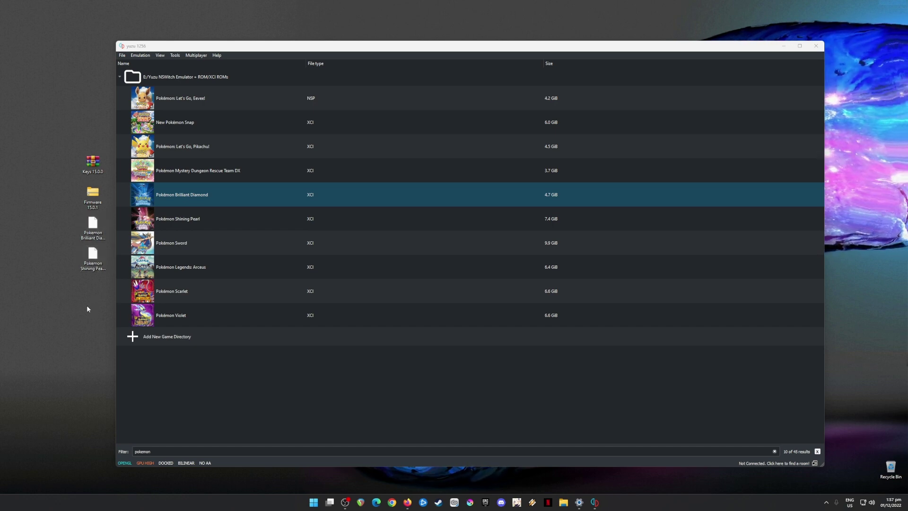
left_click_drag(59, 127, 110, 302)
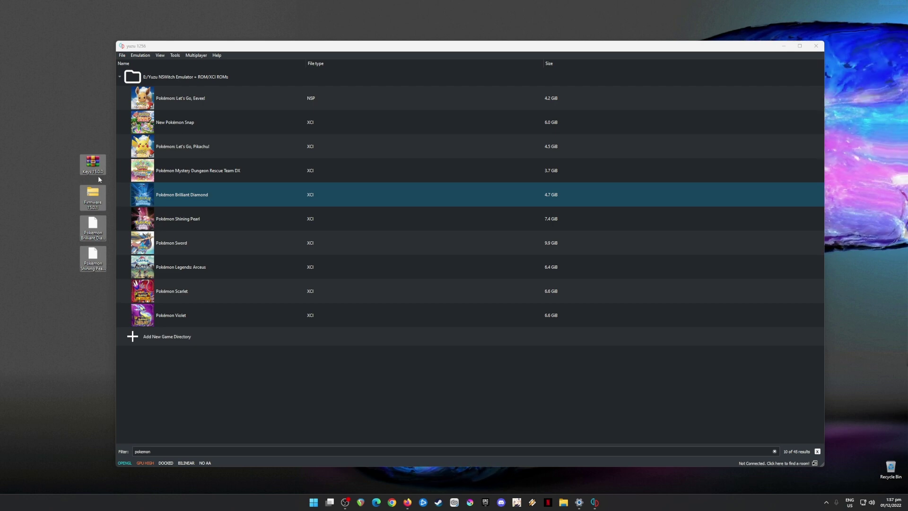
left_click_drag(55, 148, 117, 292)
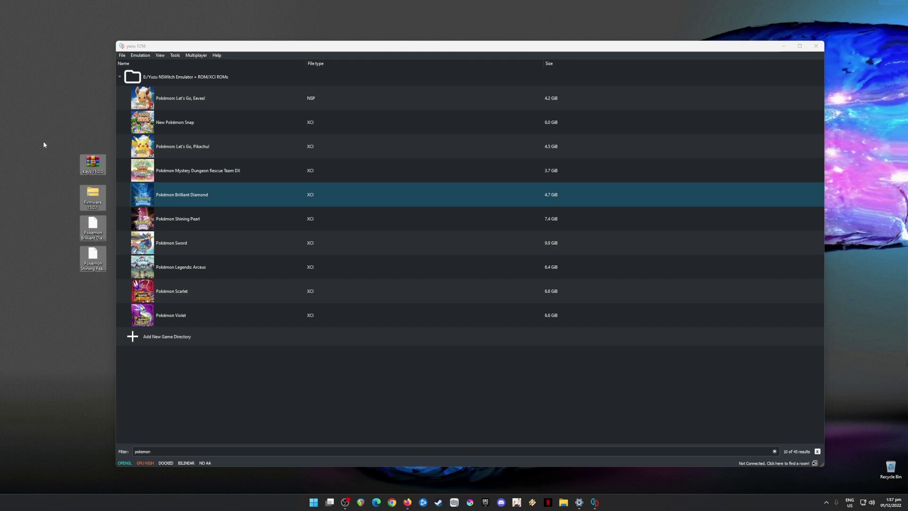
Point out Keys 15.0.0, Firmware 15.0.1 and the two Pokémon game files, then minimize yuzu
left_click(93, 163)
left_click_drag(42, 131, 109, 213)
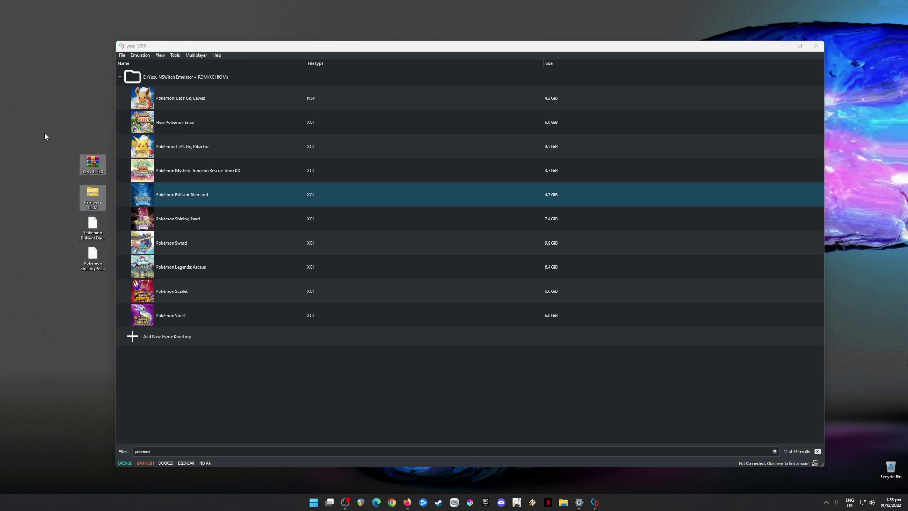
left_click_drag(66, 234, 107, 276)
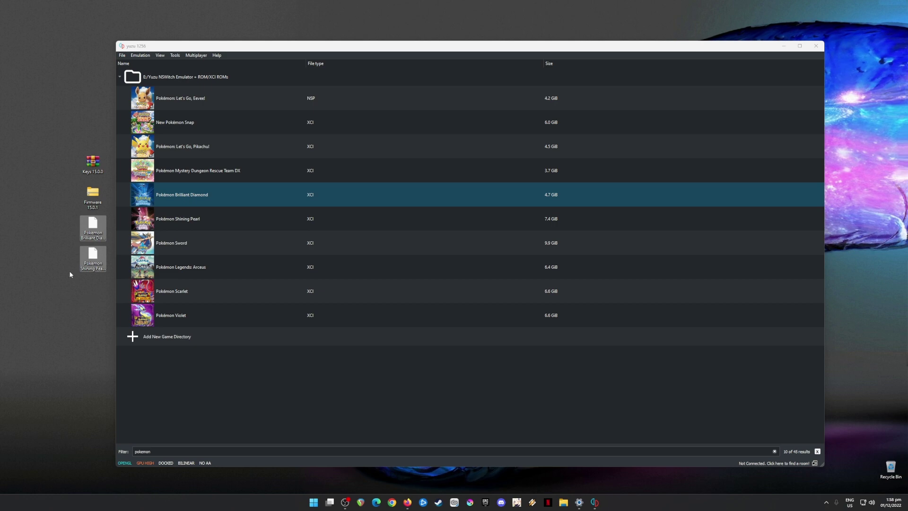
left_click(92, 236)
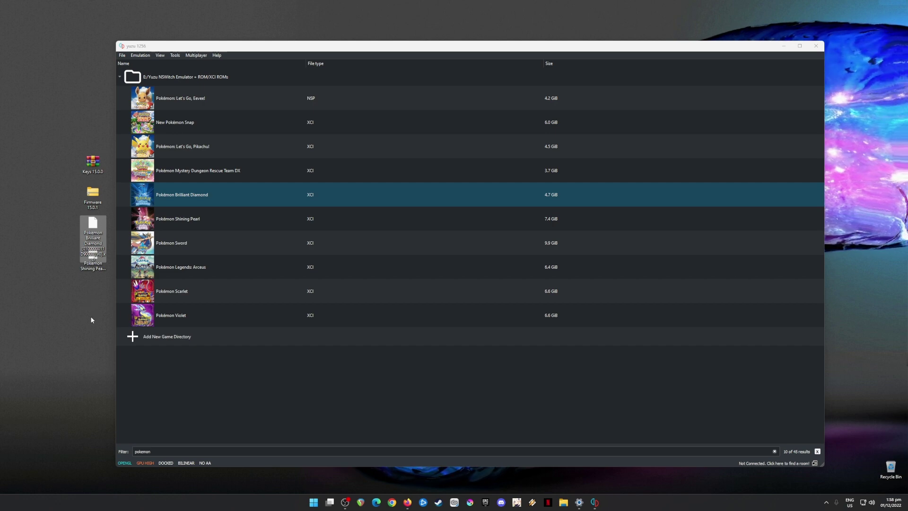
left_click(35, 177)
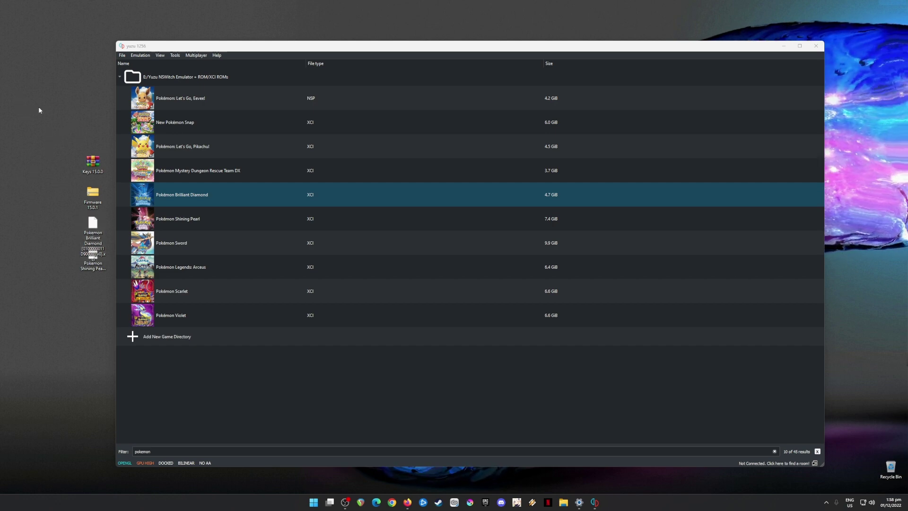
left_click_drag(55, 138, 111, 290)
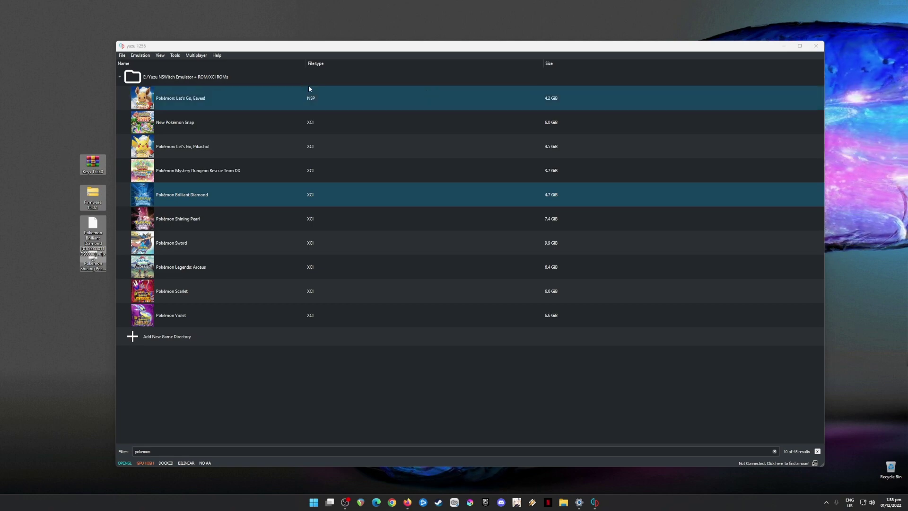
left_click(783, 46)
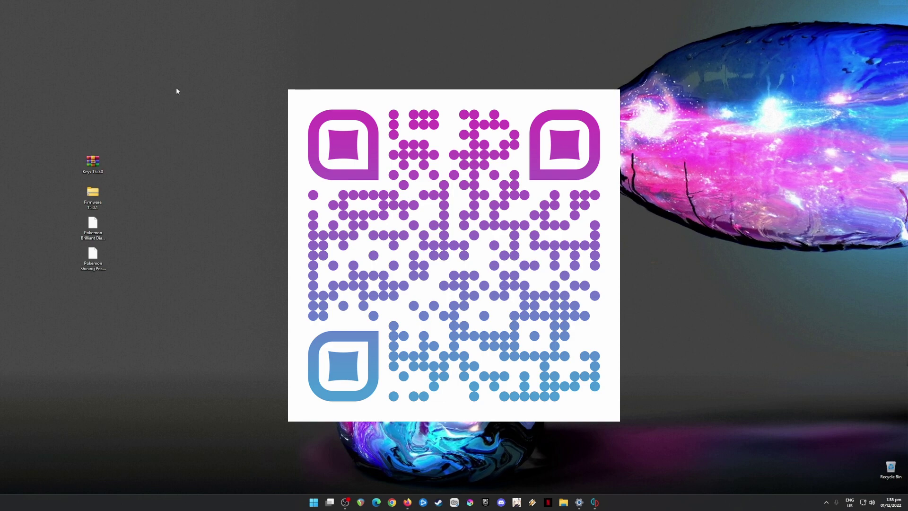
left_click_drag(148, 119, 43, 327)
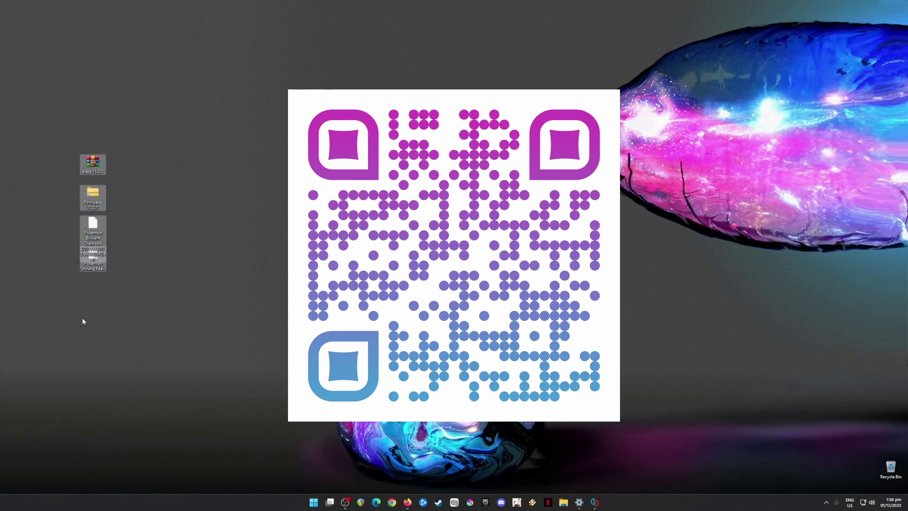
left_click(168, 142)
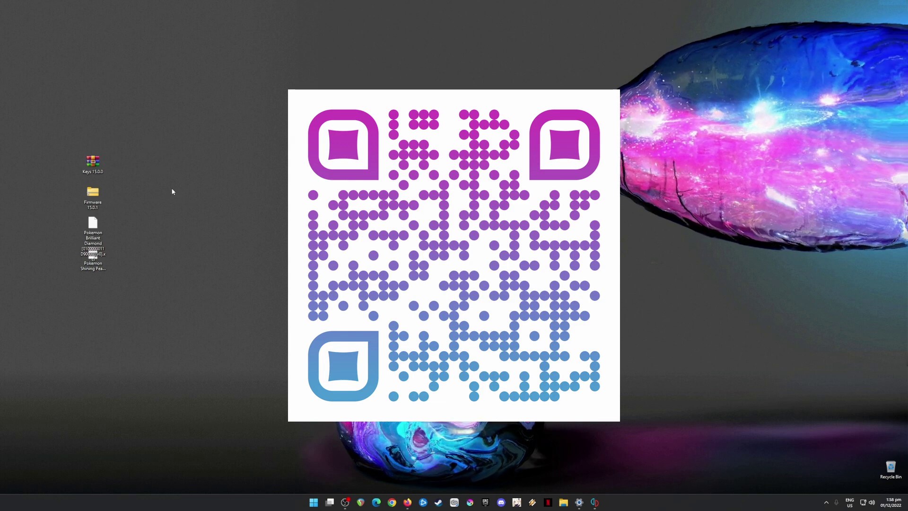
left_click_drag(128, 245, 61, 298)
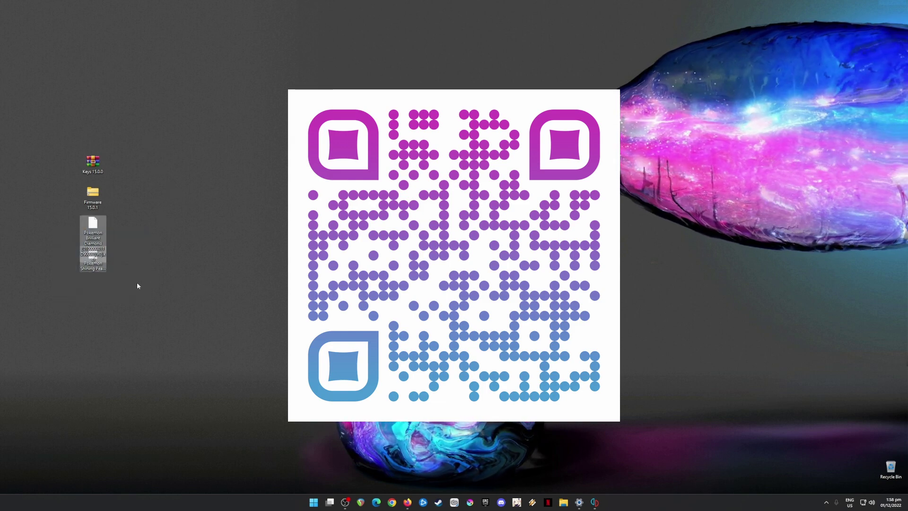